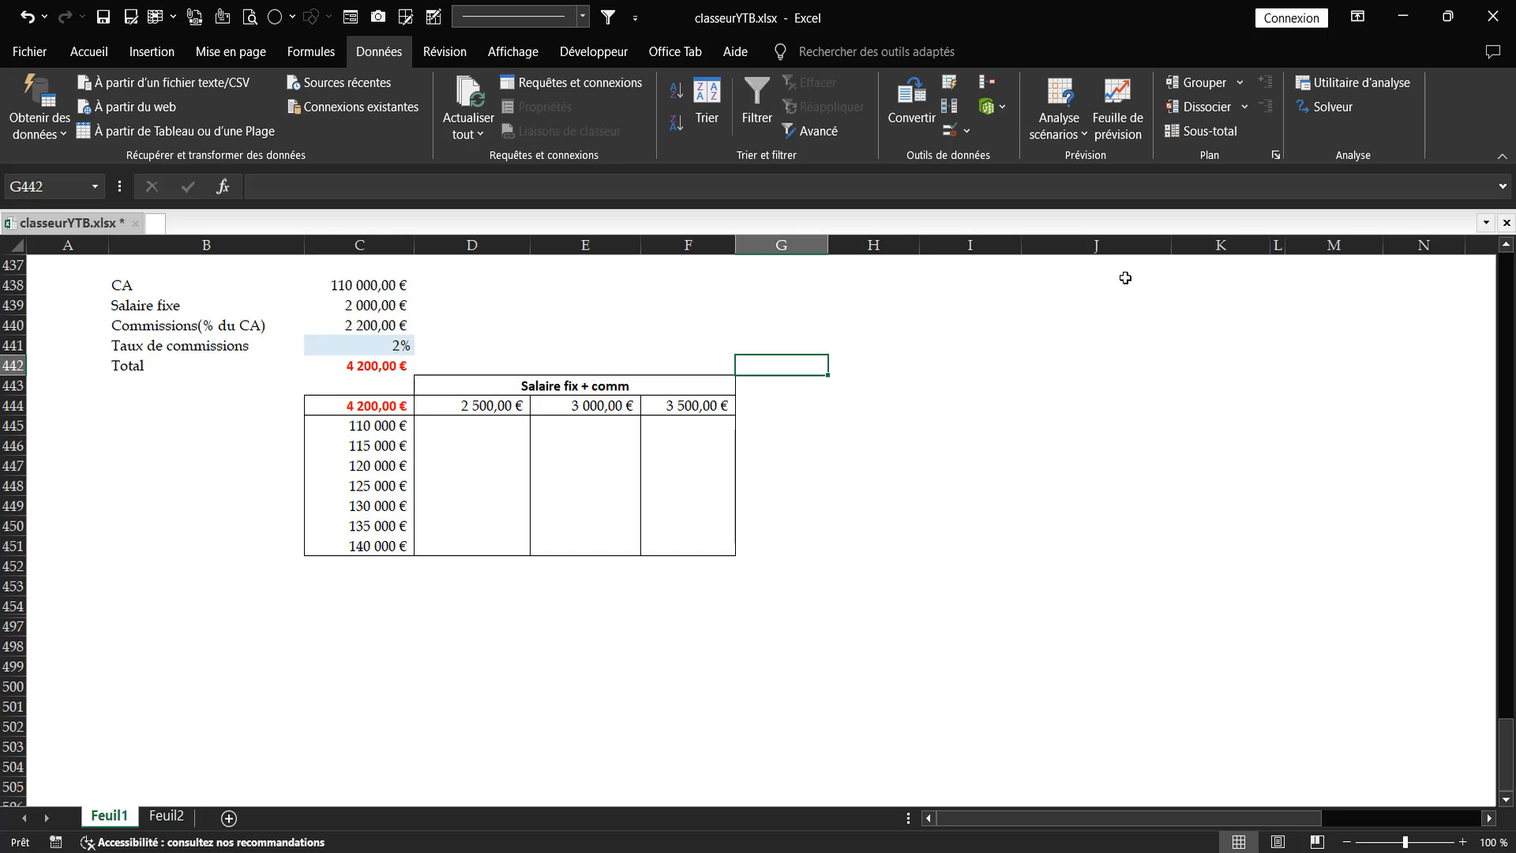
pyautogui.click(1087, 137)
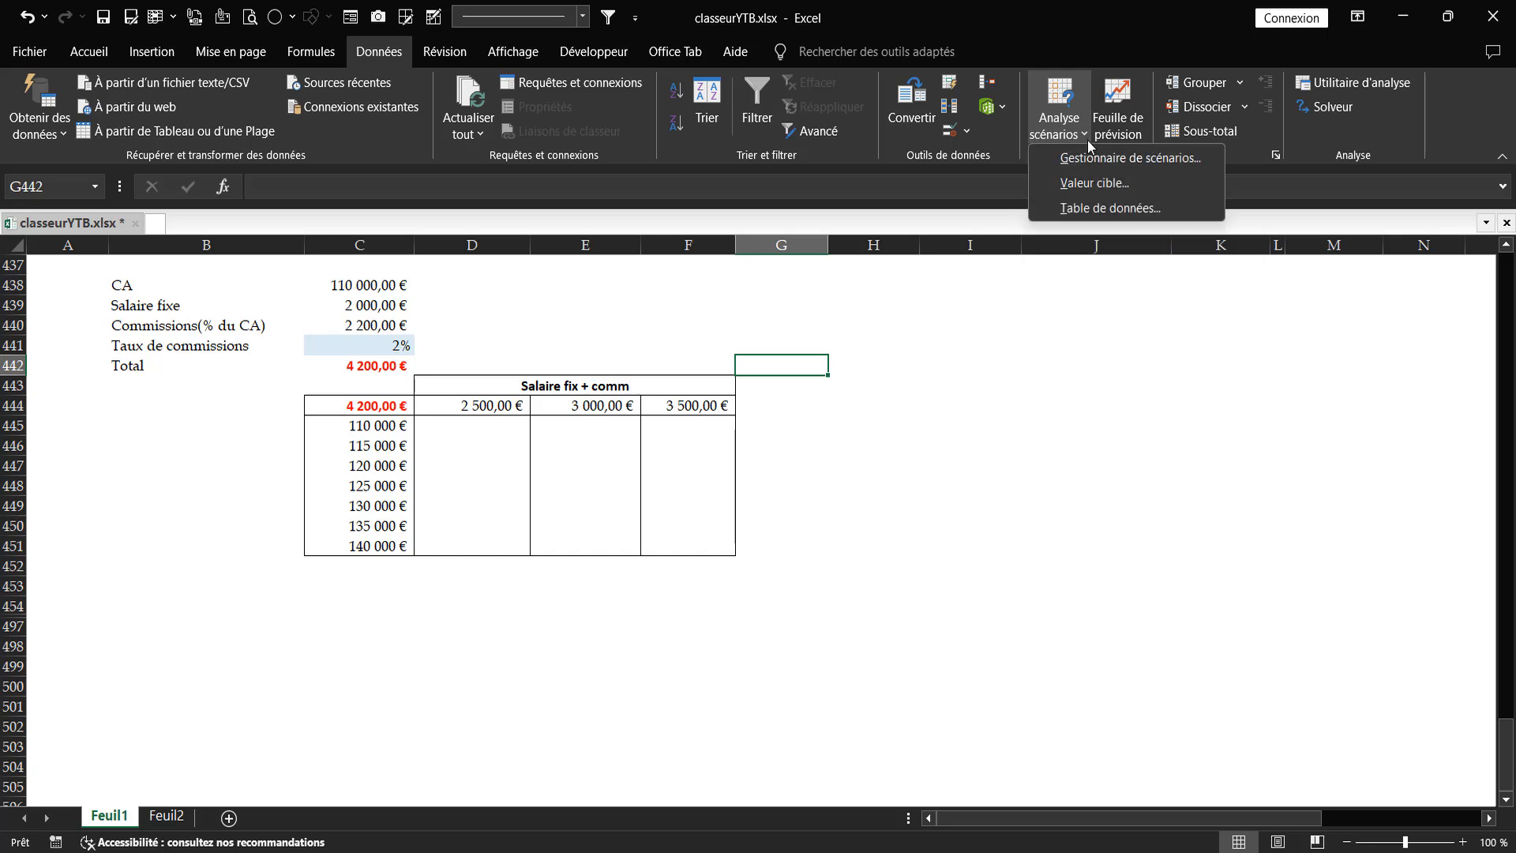
pyautogui.click(1032, 368)
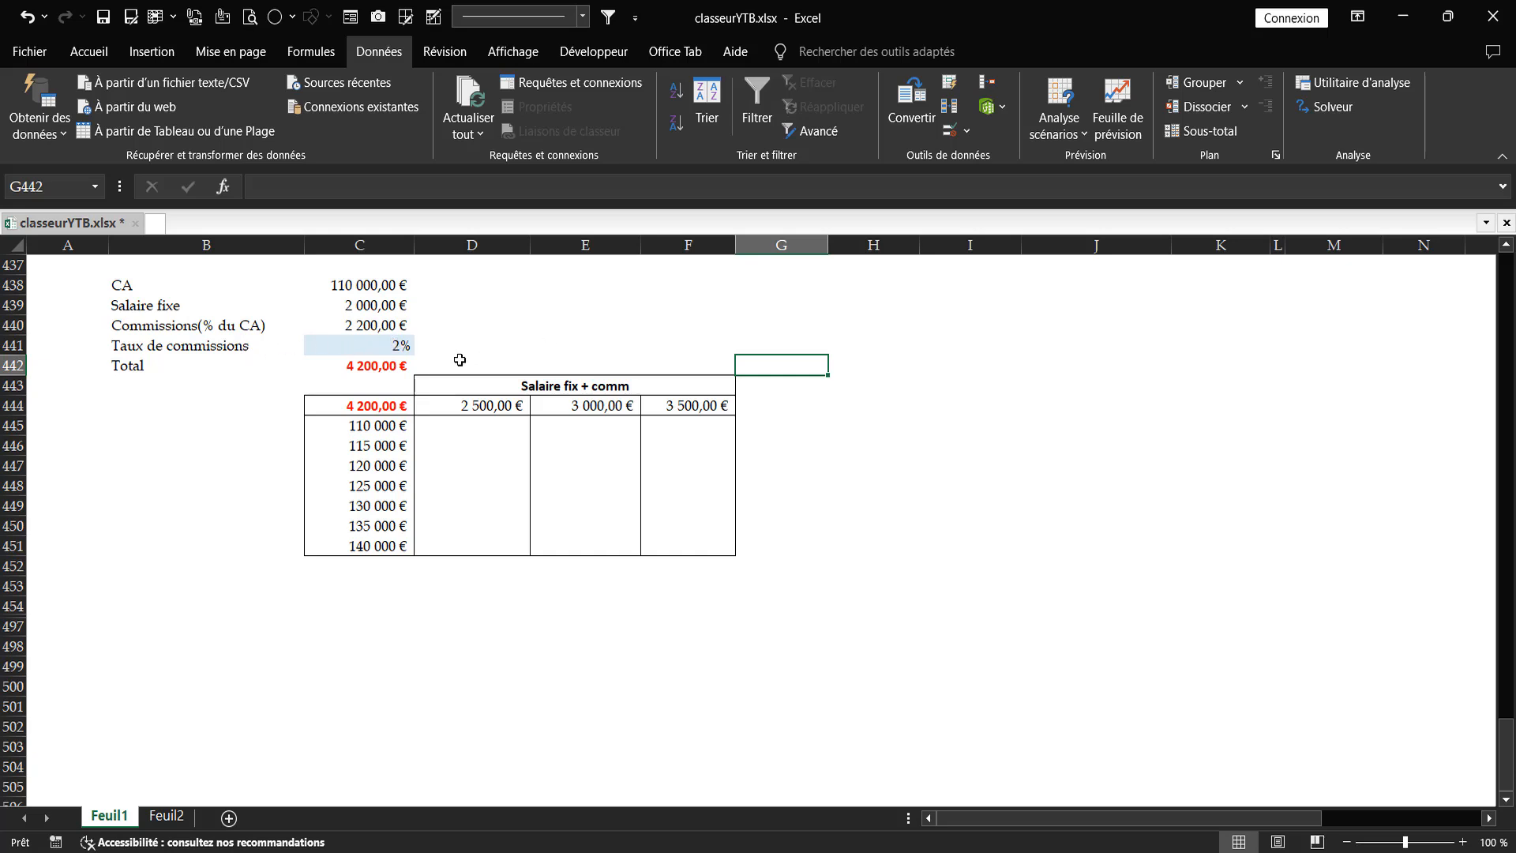
# Step: Examine the Total and Commissions formulas in C442 and C440, and the fixed-salary headers in D444:F444
pyautogui.click(362, 371)
pyautogui.click(375, 325)
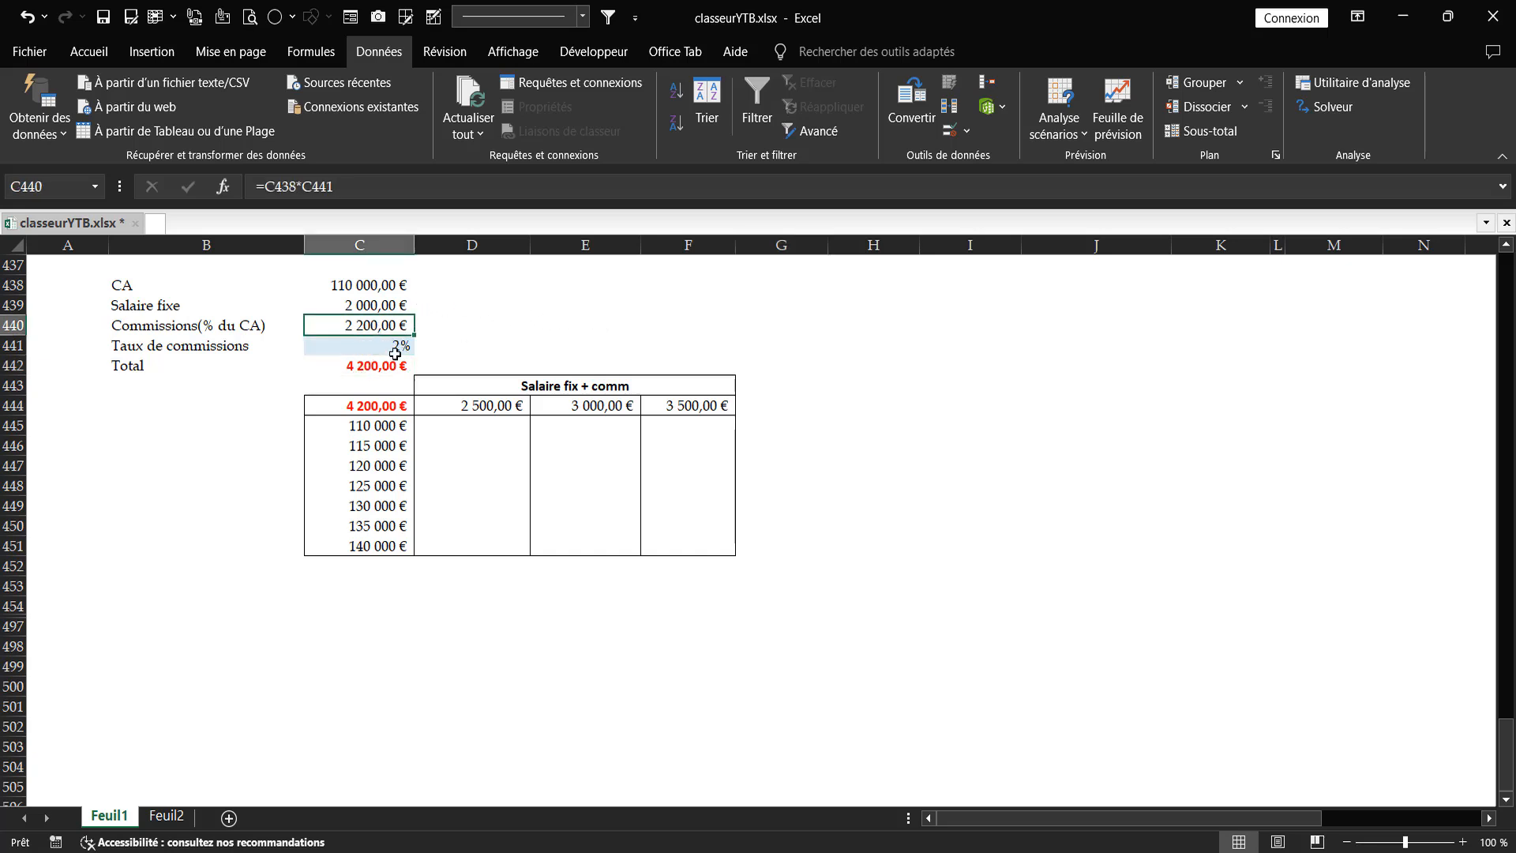
pyautogui.click(506, 340)
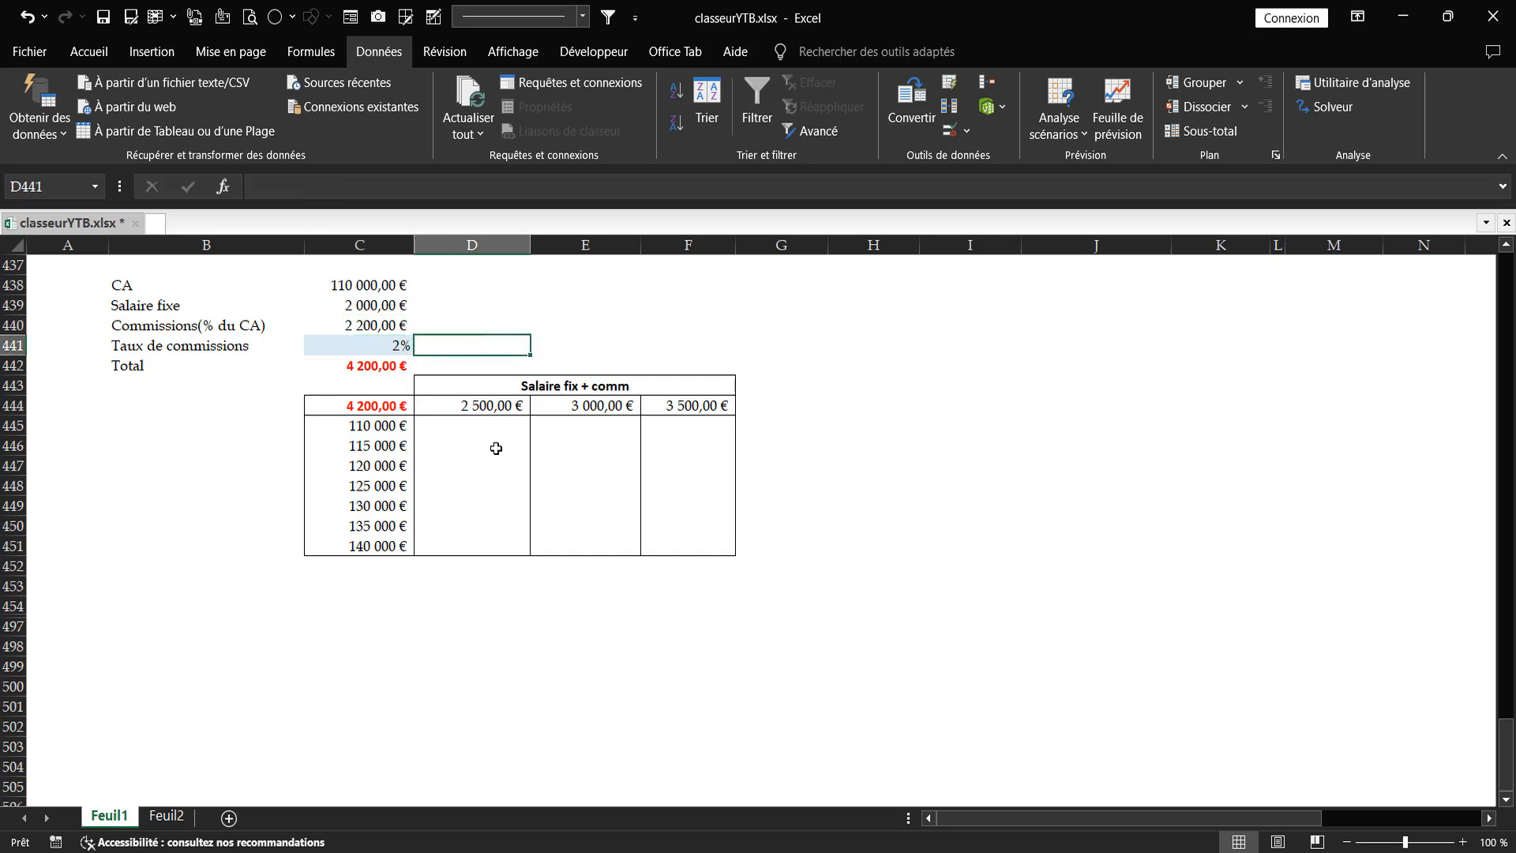
pyautogui.click(467, 405)
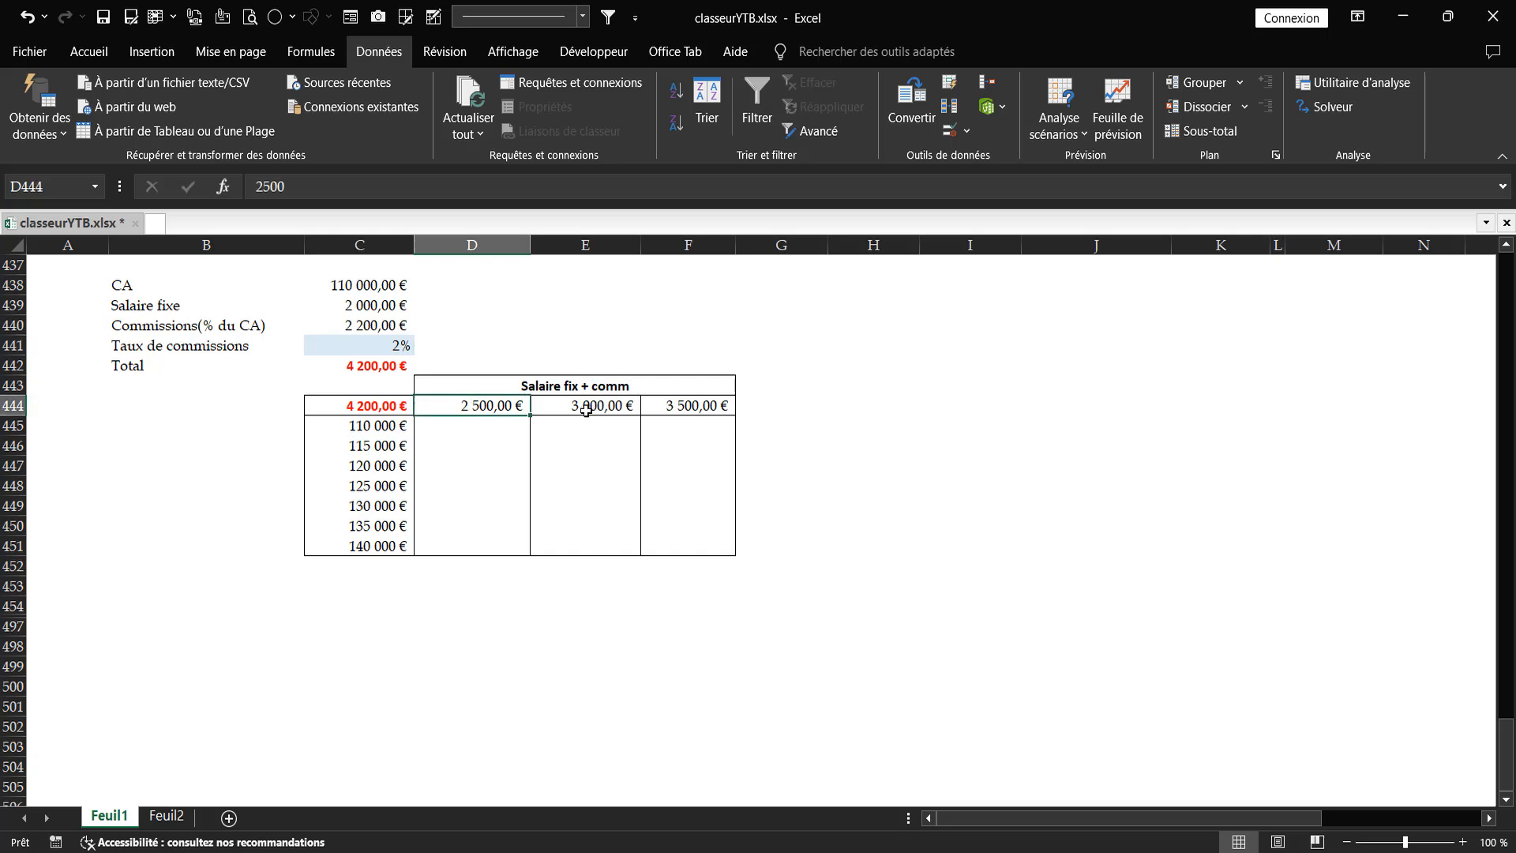
pyautogui.click(586, 410)
pyautogui.click(709, 404)
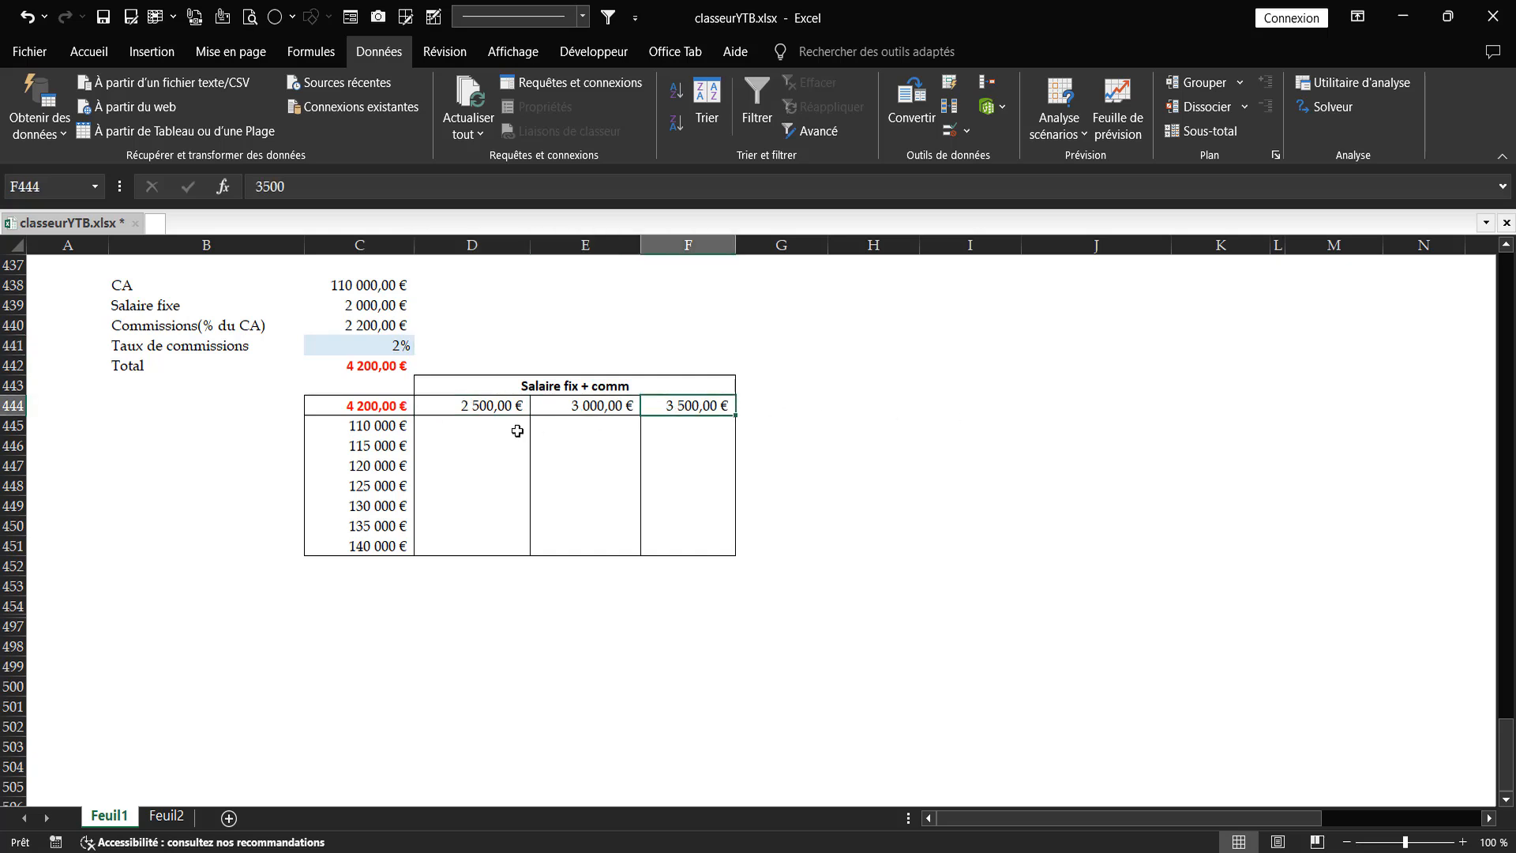
# Step: Examine the simulation table's layout: CA values in C445:C451, total reference in C444, salary headers in D444:F444 and results range D445:F451
pyautogui.moveTo(483, 427); pyautogui.dragTo(669, 539)
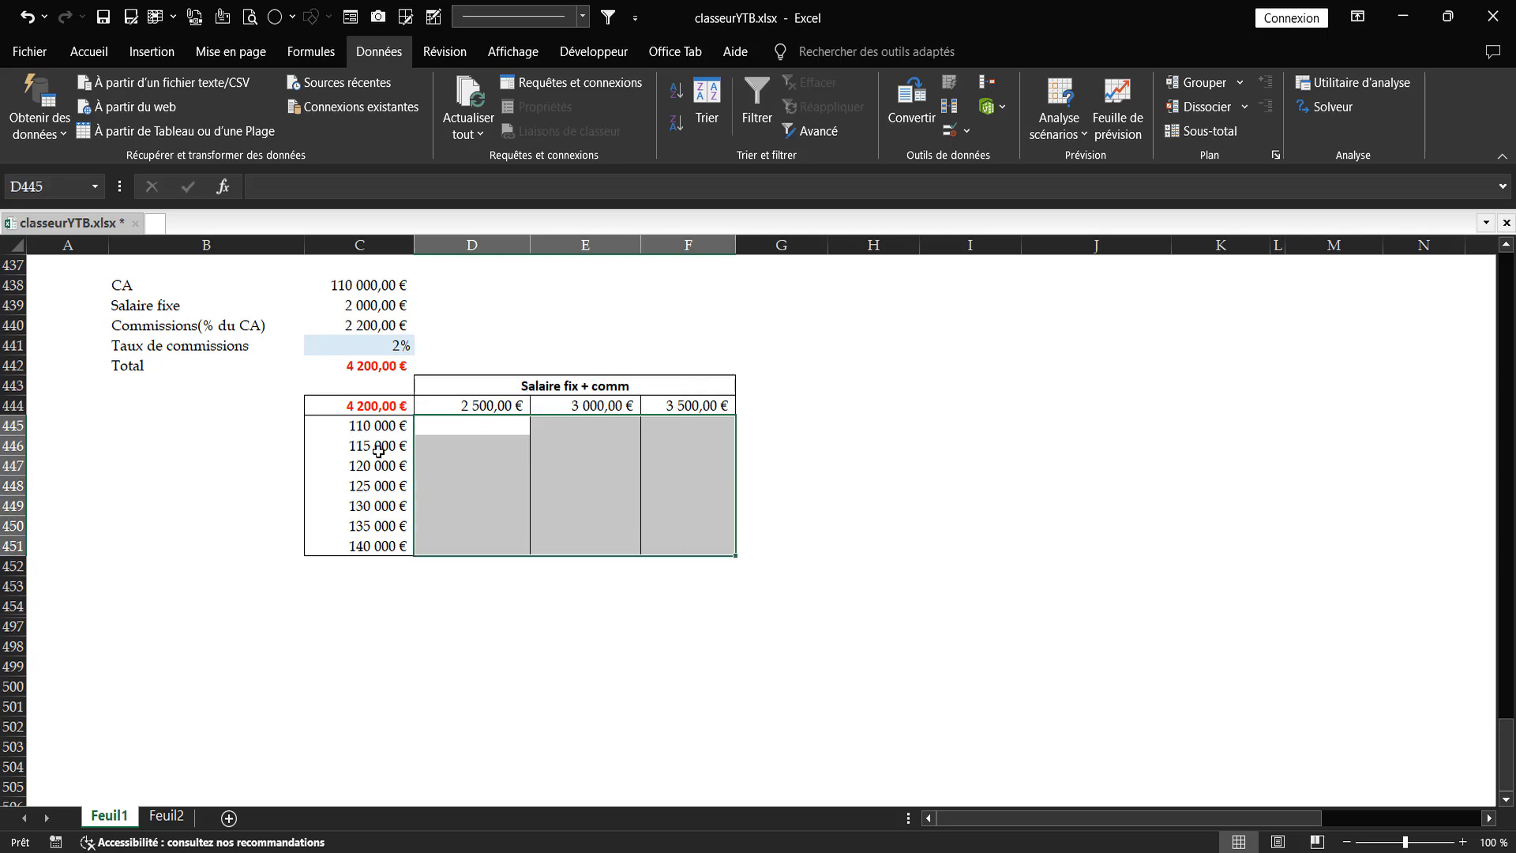
pyautogui.moveTo(381, 428); pyautogui.dragTo(367, 545)
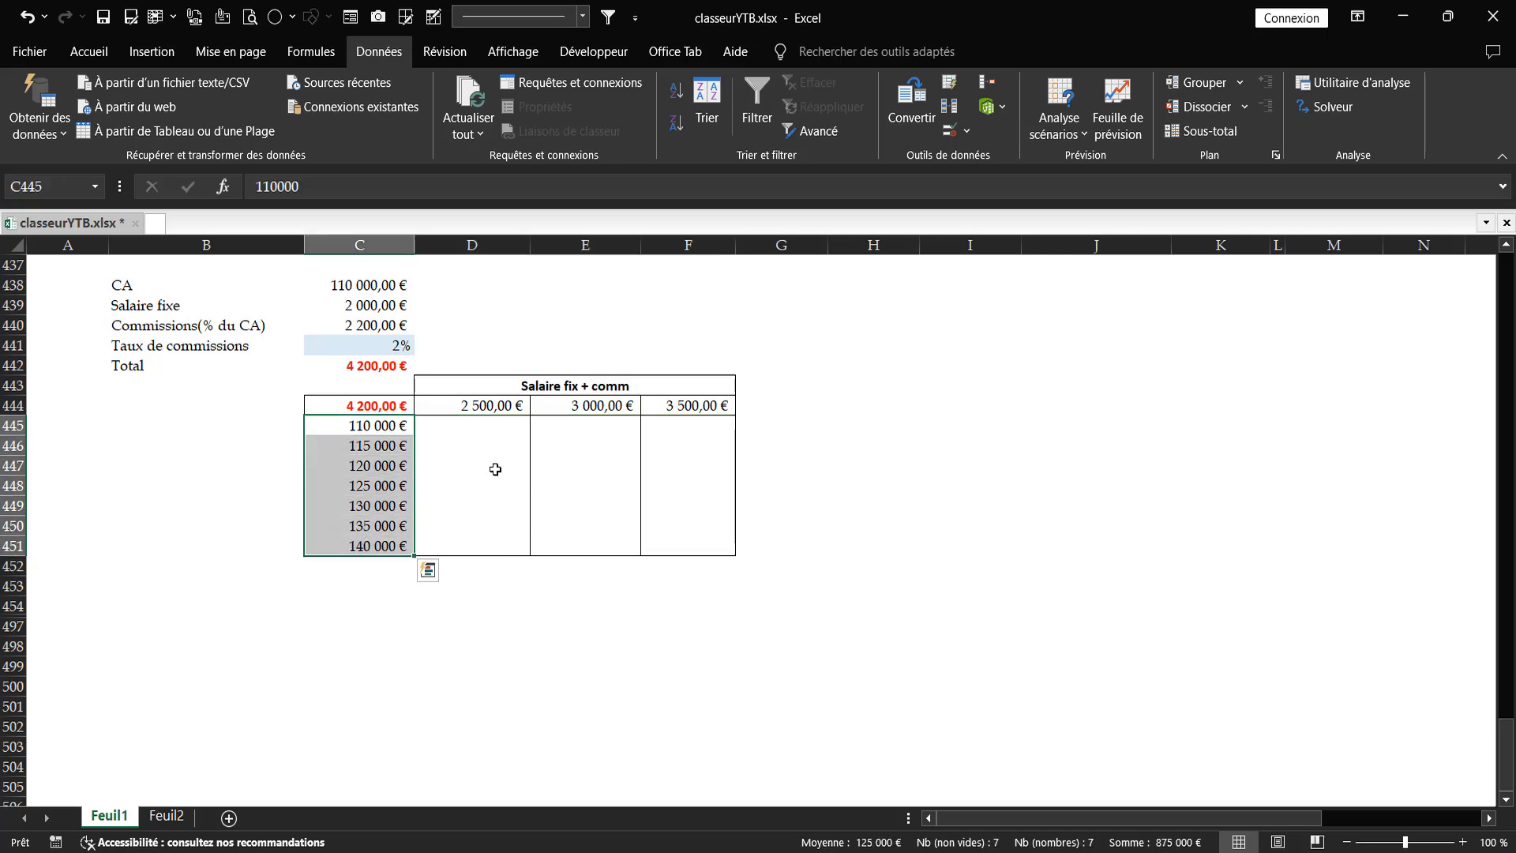
pyautogui.click(395, 406)
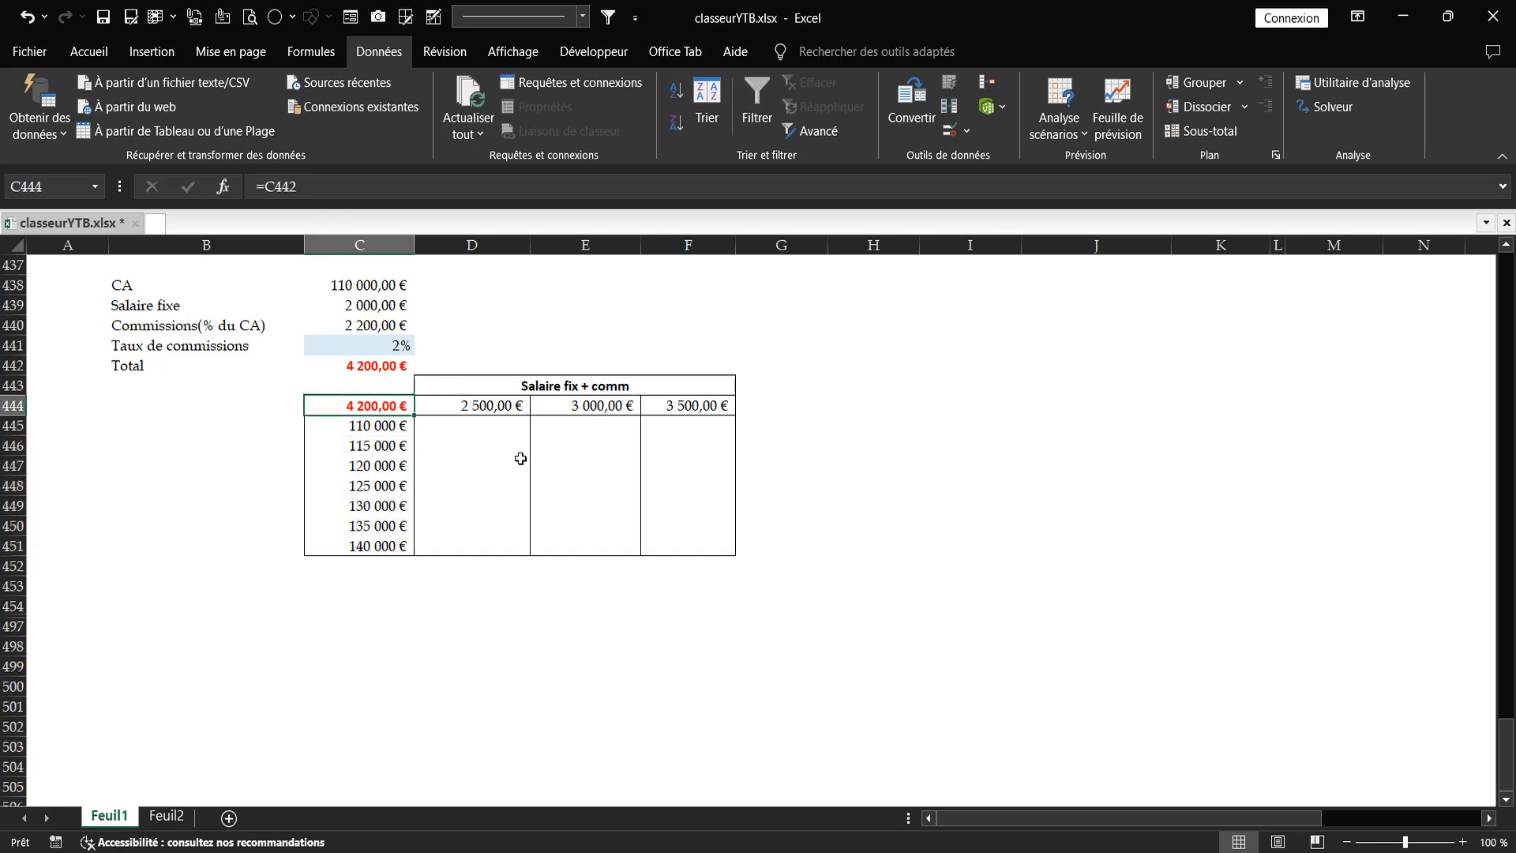
pyautogui.click(461, 403)
pyautogui.moveTo(537, 411); pyautogui.dragTo(687, 407)
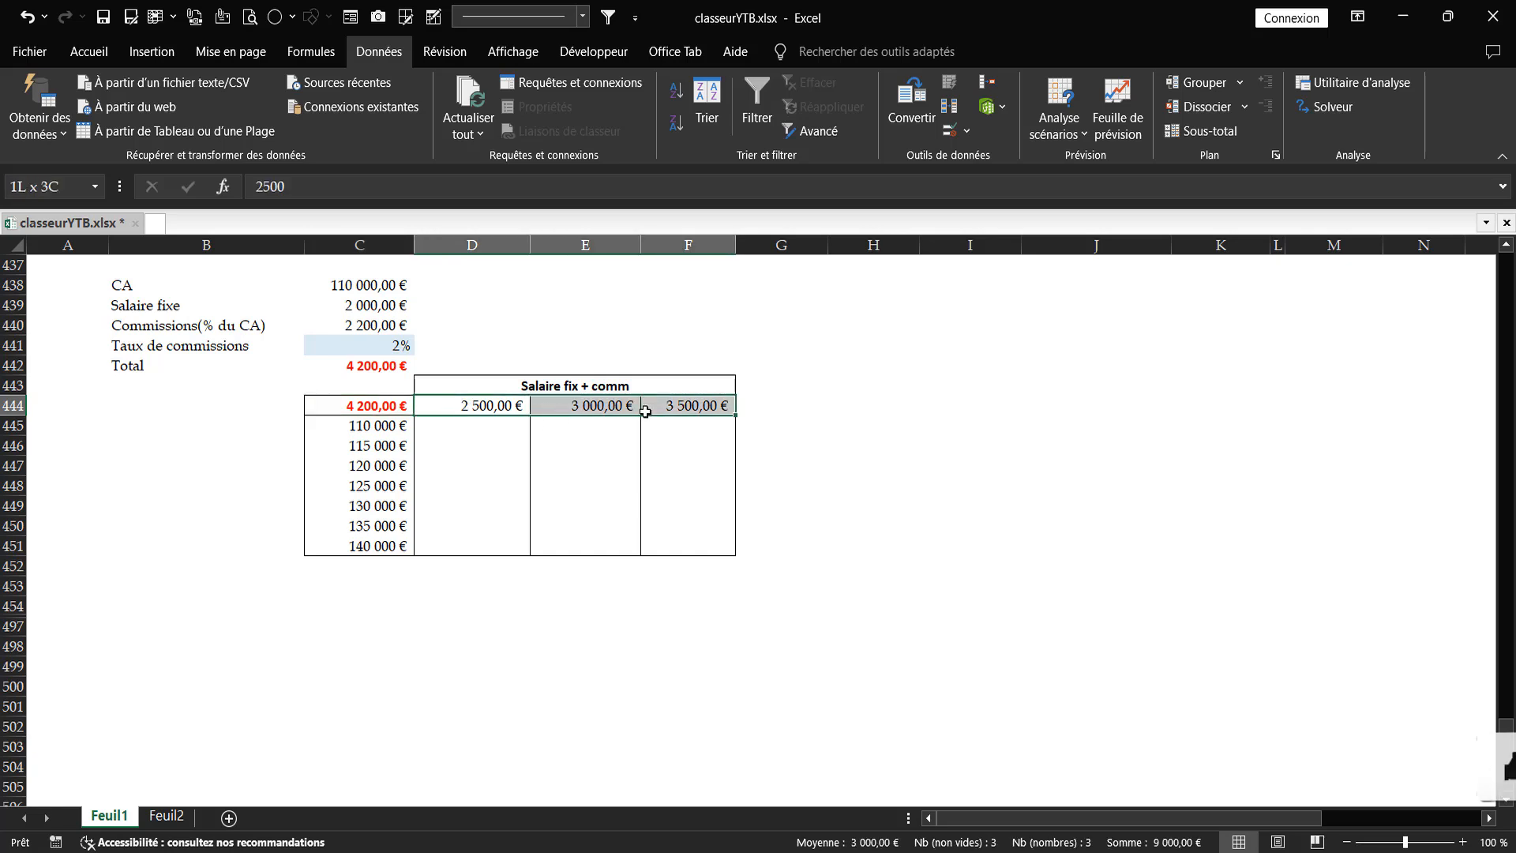
pyautogui.click(486, 408)
pyautogui.moveTo(486, 409); pyautogui.dragTo(721, 402)
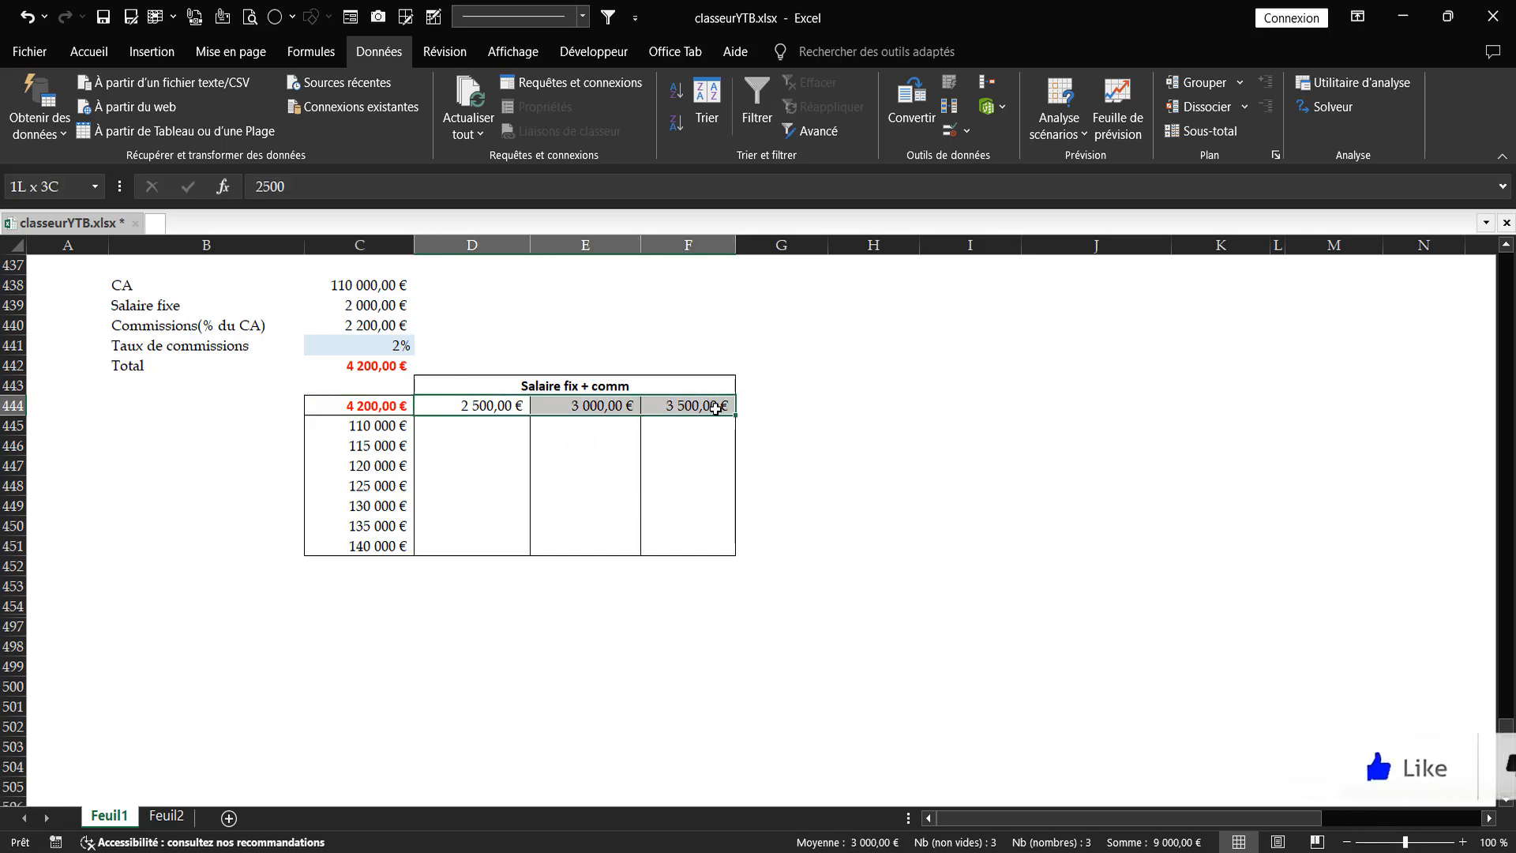
pyautogui.moveTo(476, 431); pyautogui.dragTo(632, 546)
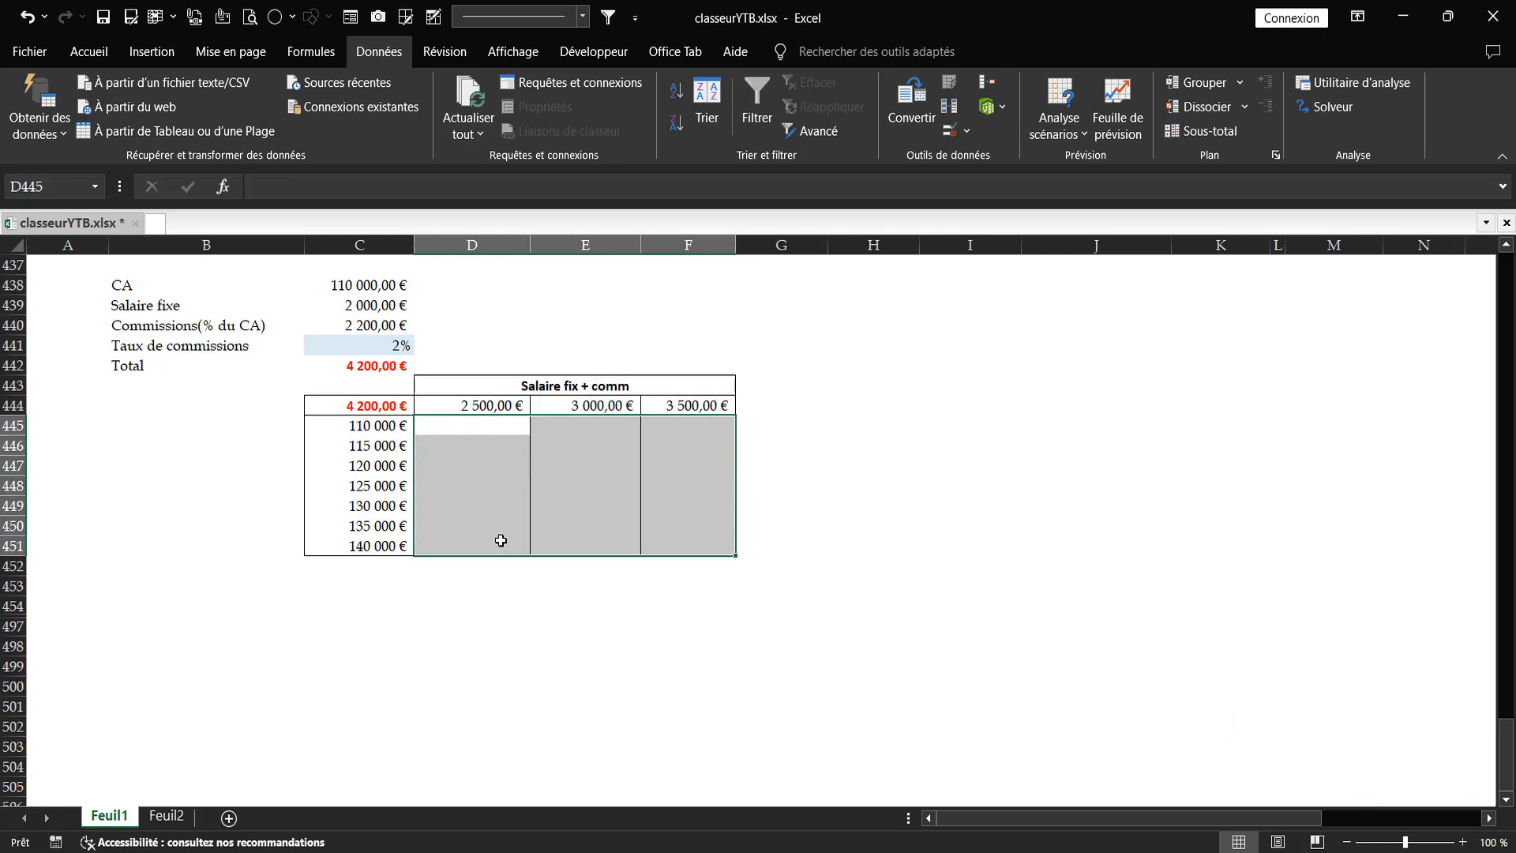
pyautogui.click(454, 431)
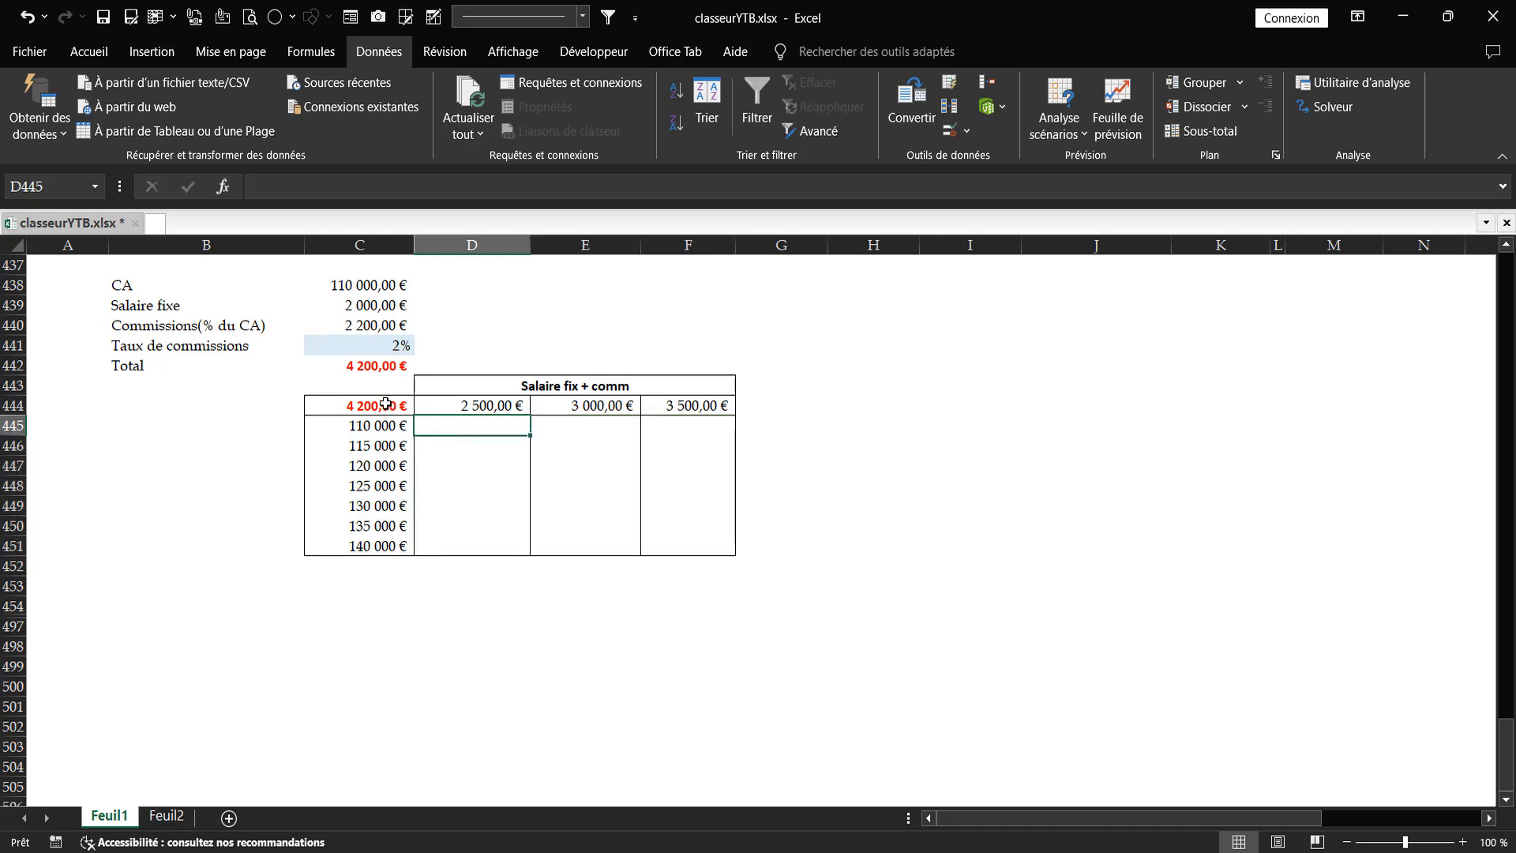
# Step: Create a what-if data table on C444:F451 with C439 as the row input cell and C438 as the column input cell
pyautogui.moveTo(385, 404); pyautogui.dragTo(636, 417)
pyautogui.moveTo(367, 403); pyautogui.dragTo(704, 542)
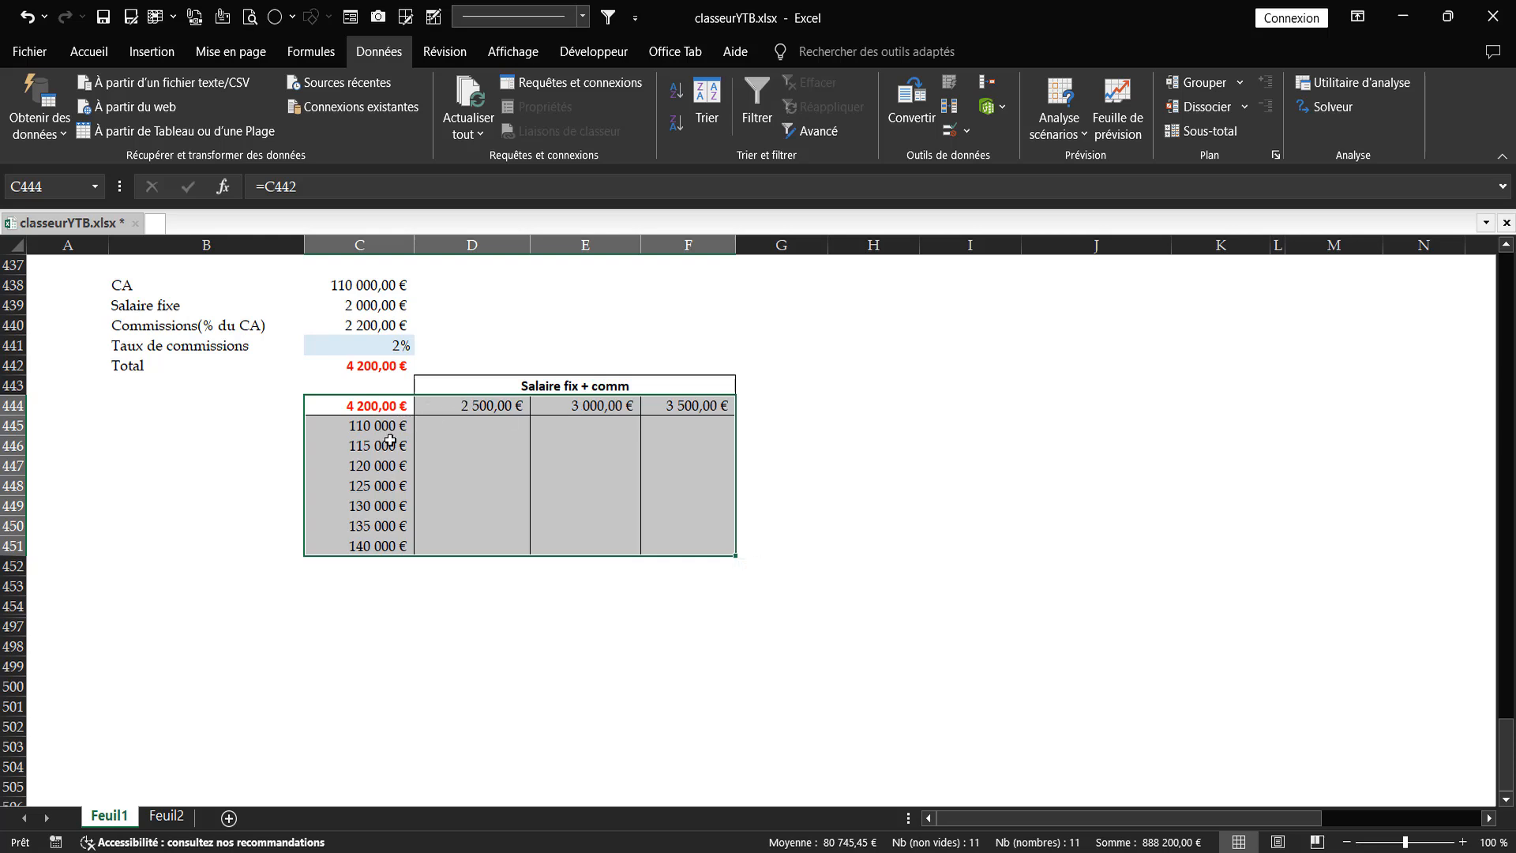
pyautogui.click(1080, 136)
pyautogui.click(1094, 212)
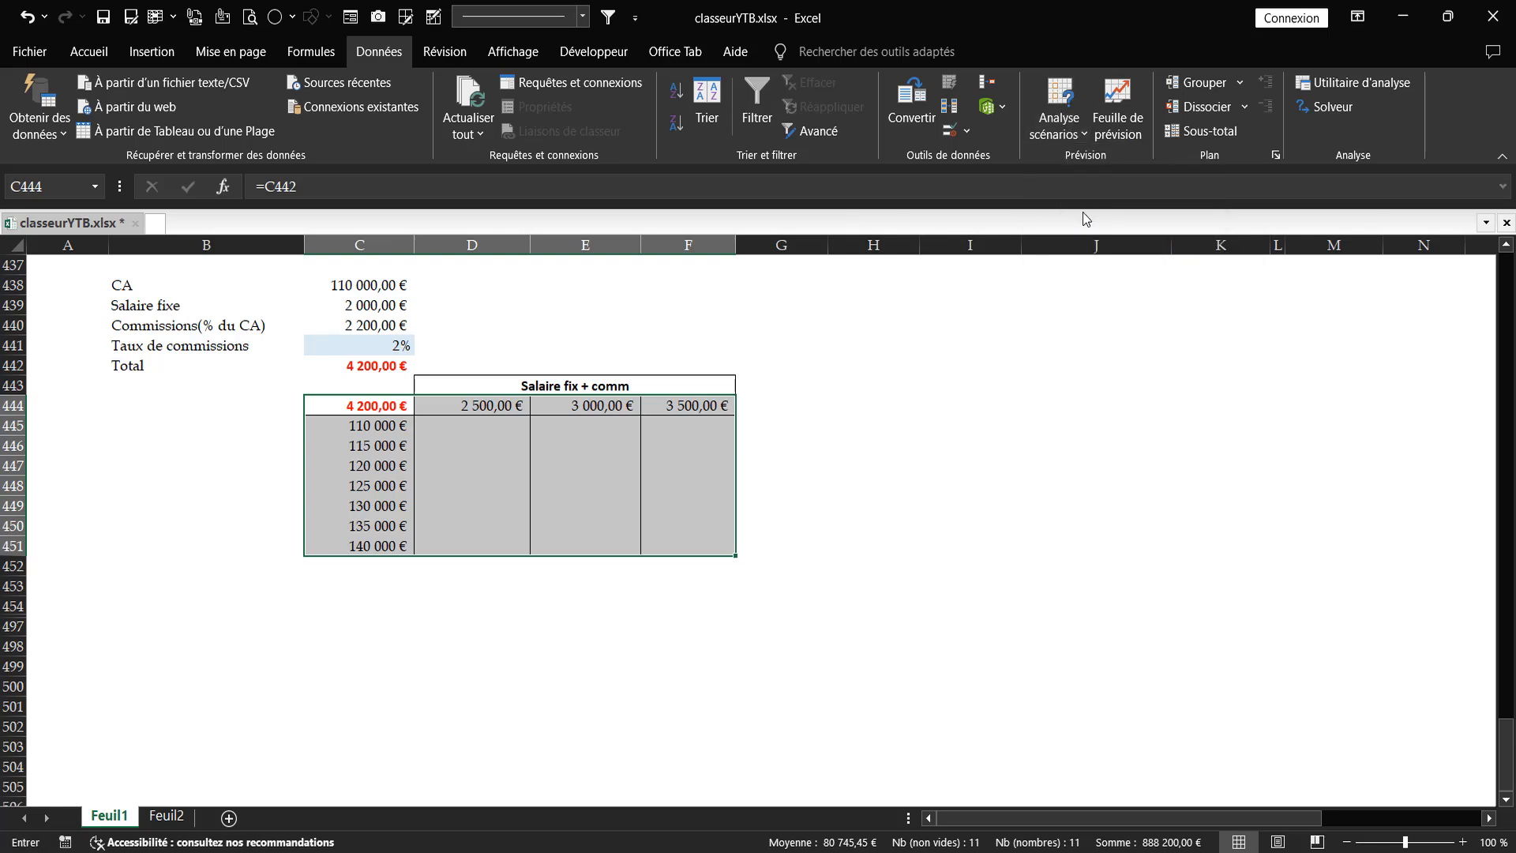
pyautogui.moveTo(896, 267); pyautogui.dragTo(792, 279)
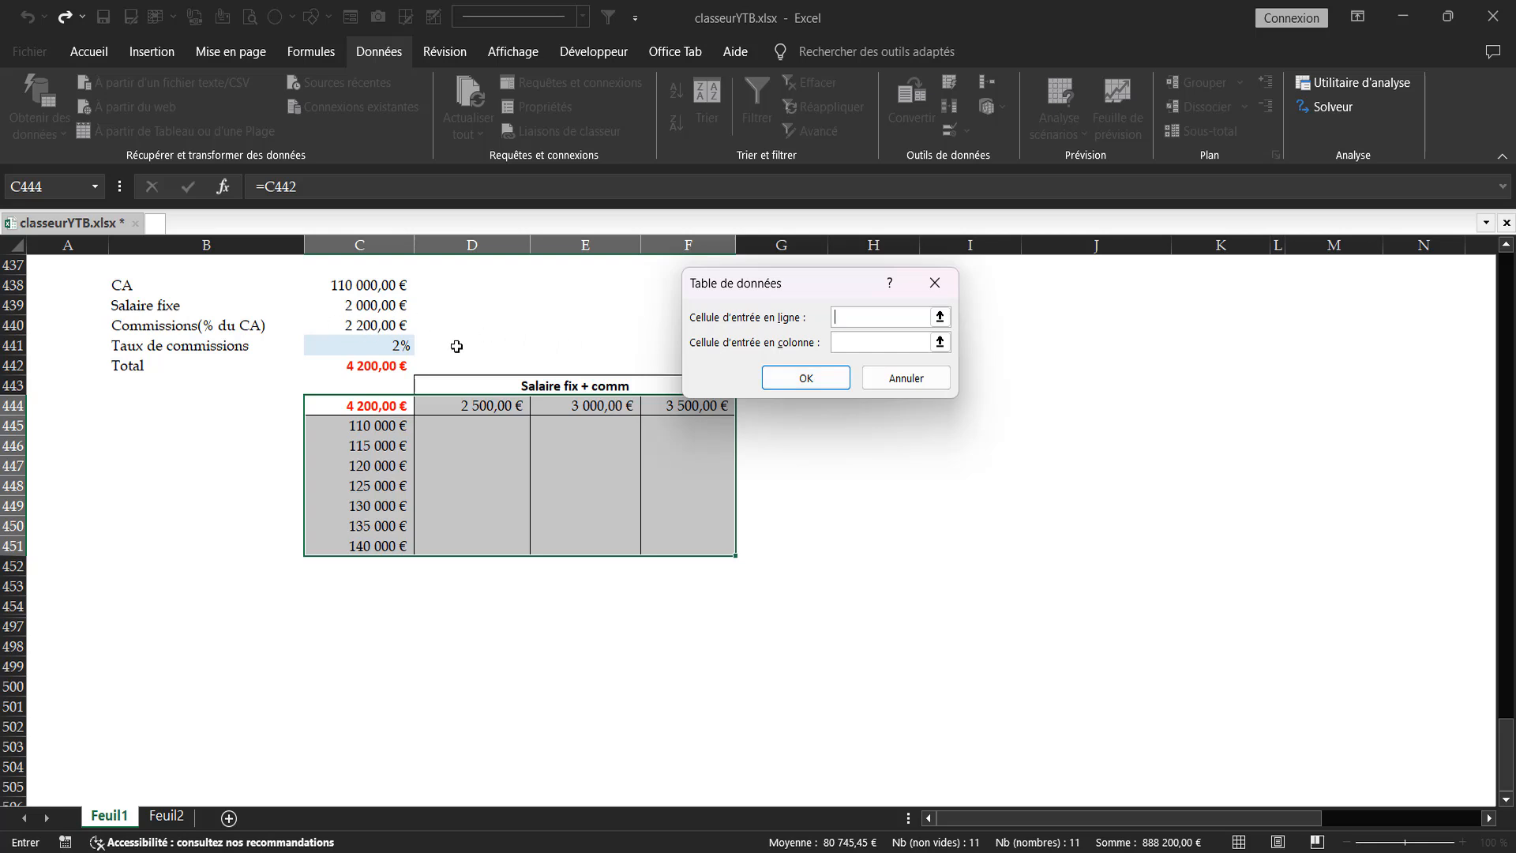
pyautogui.click(341, 308)
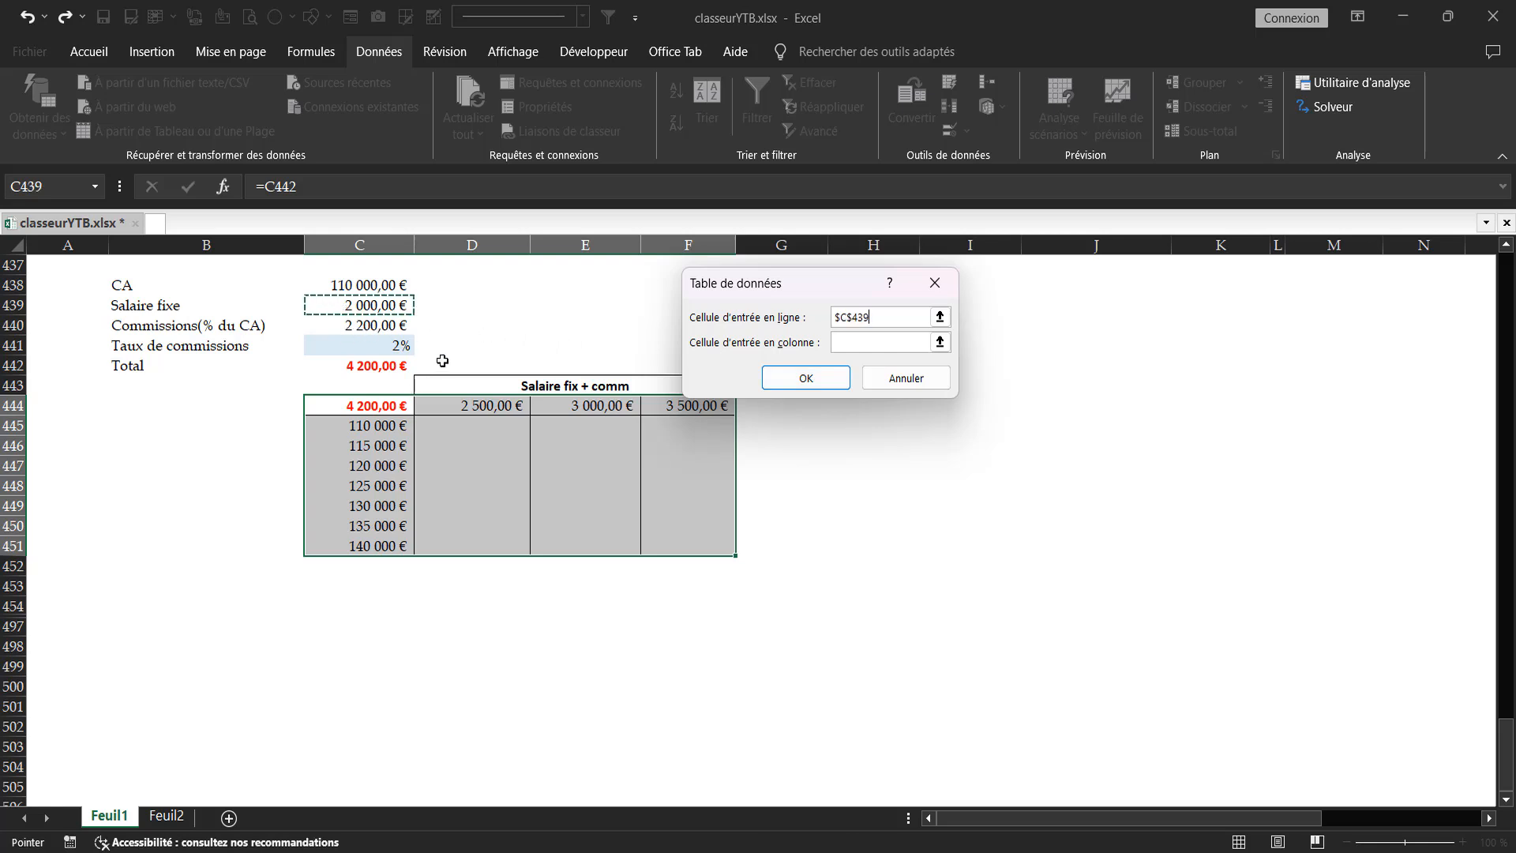
pyautogui.click(840, 345)
pyautogui.click(373, 283)
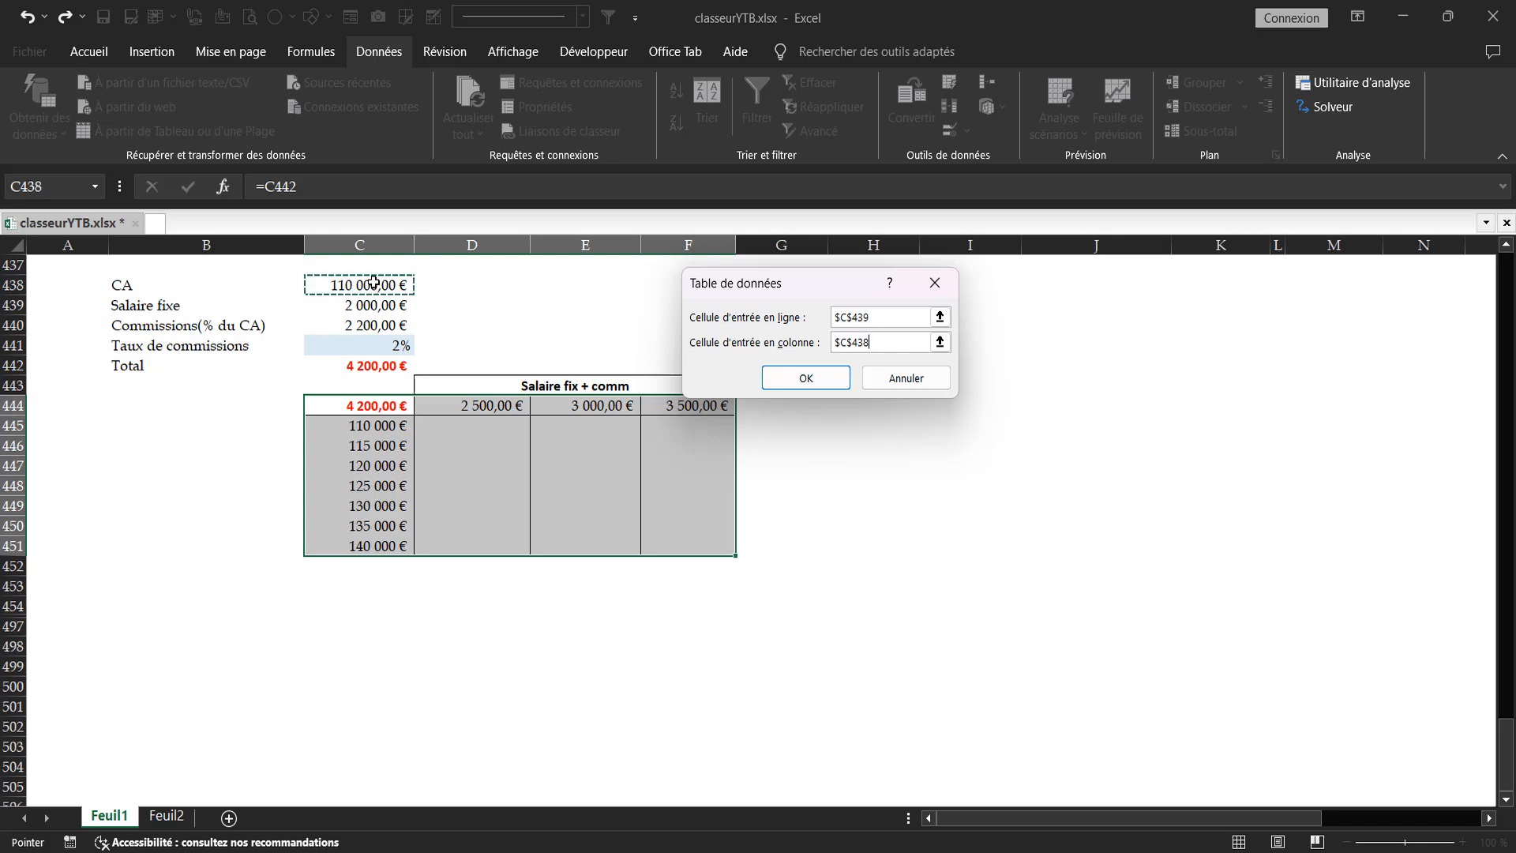
pyautogui.click(789, 378)
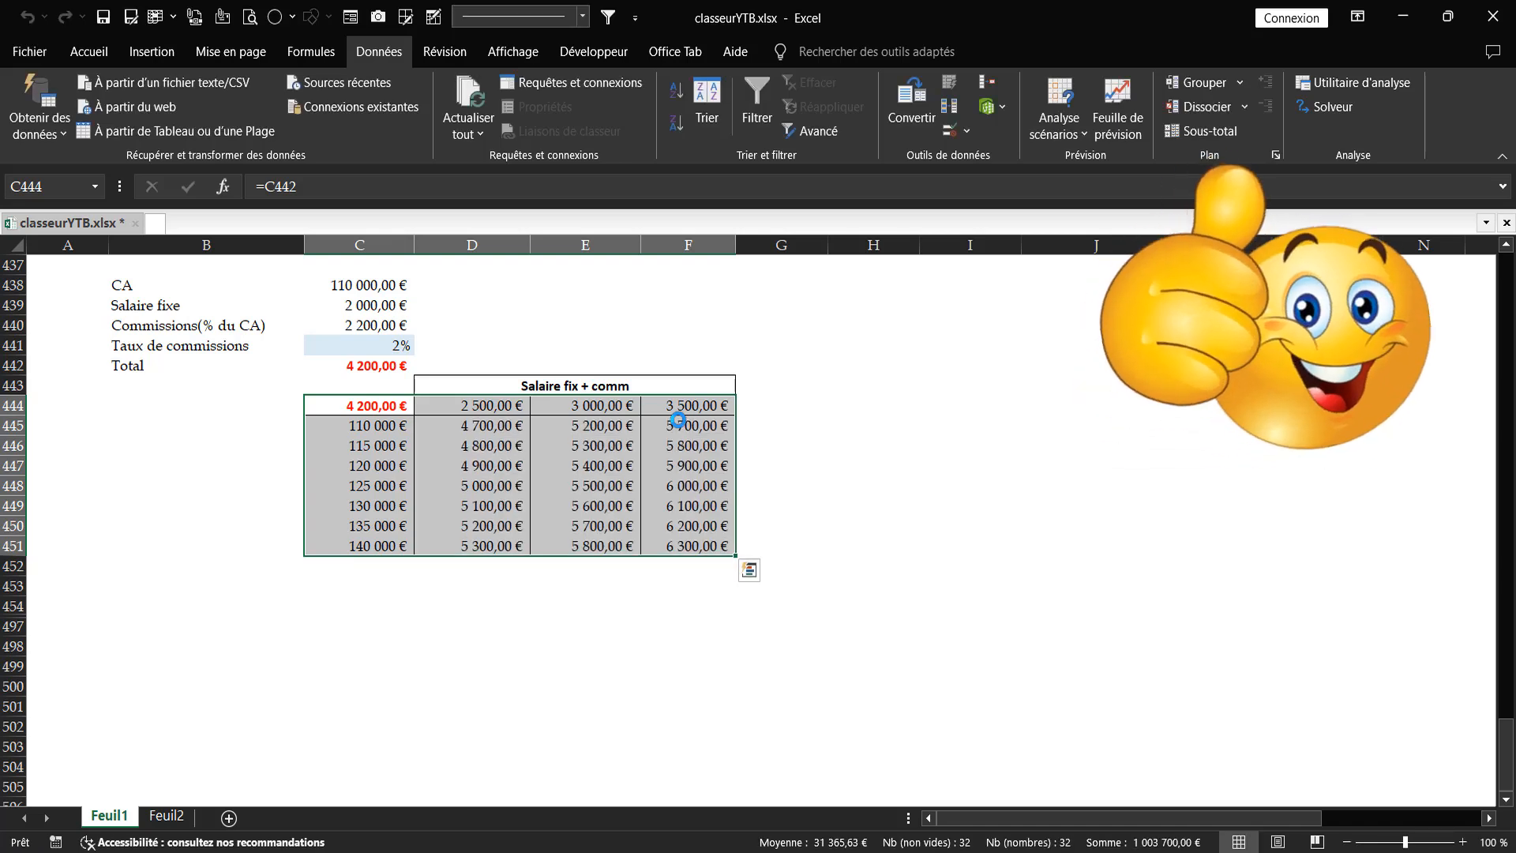
pyautogui.click(799, 434)
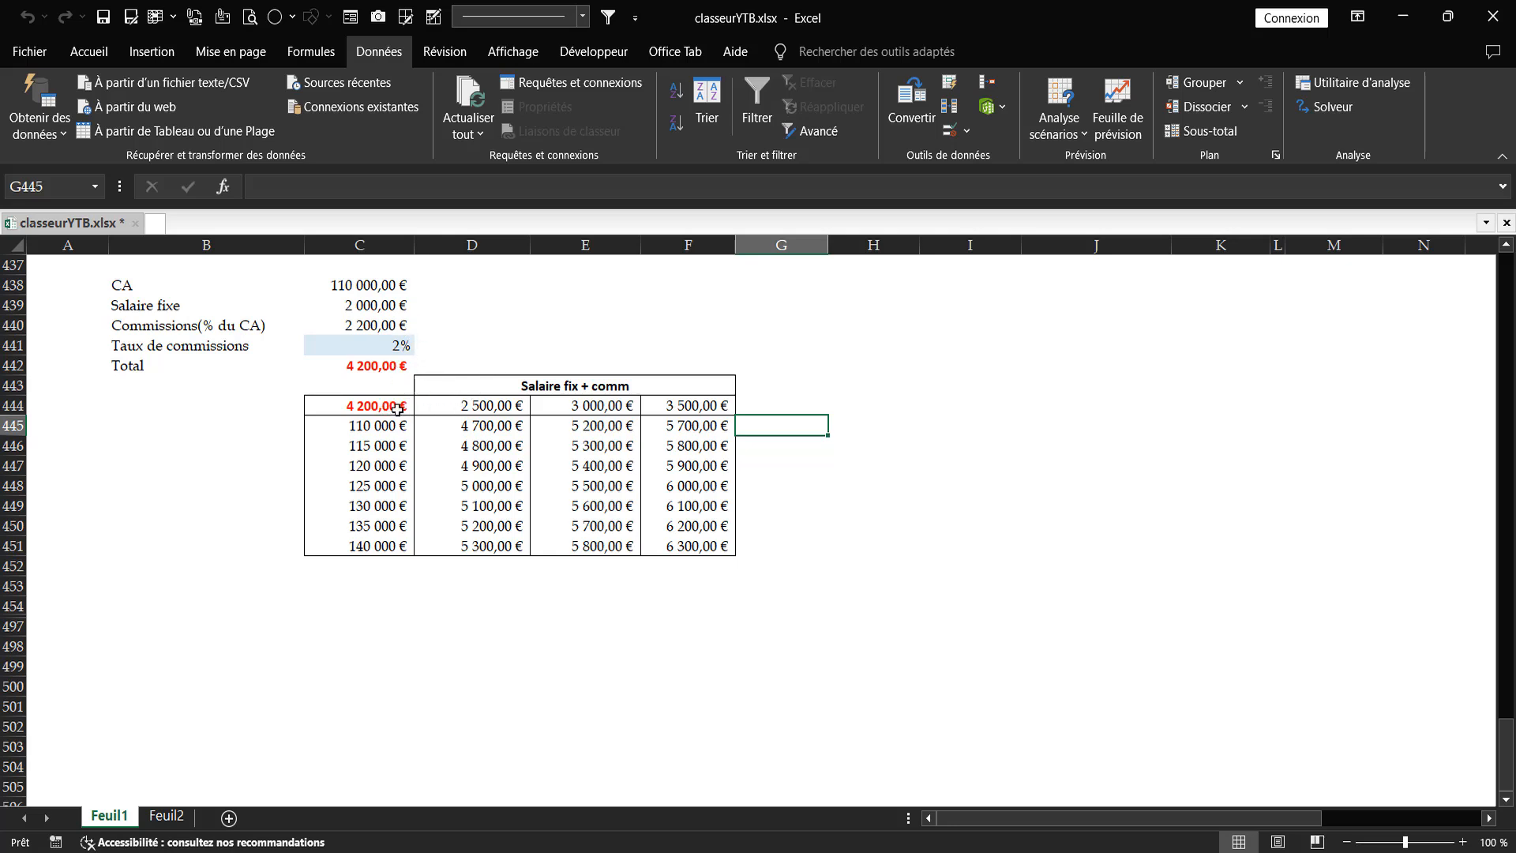
# Step: Set the first fixed-salary header of the data table, cell D444, to 2000
pyautogui.click(484, 408)
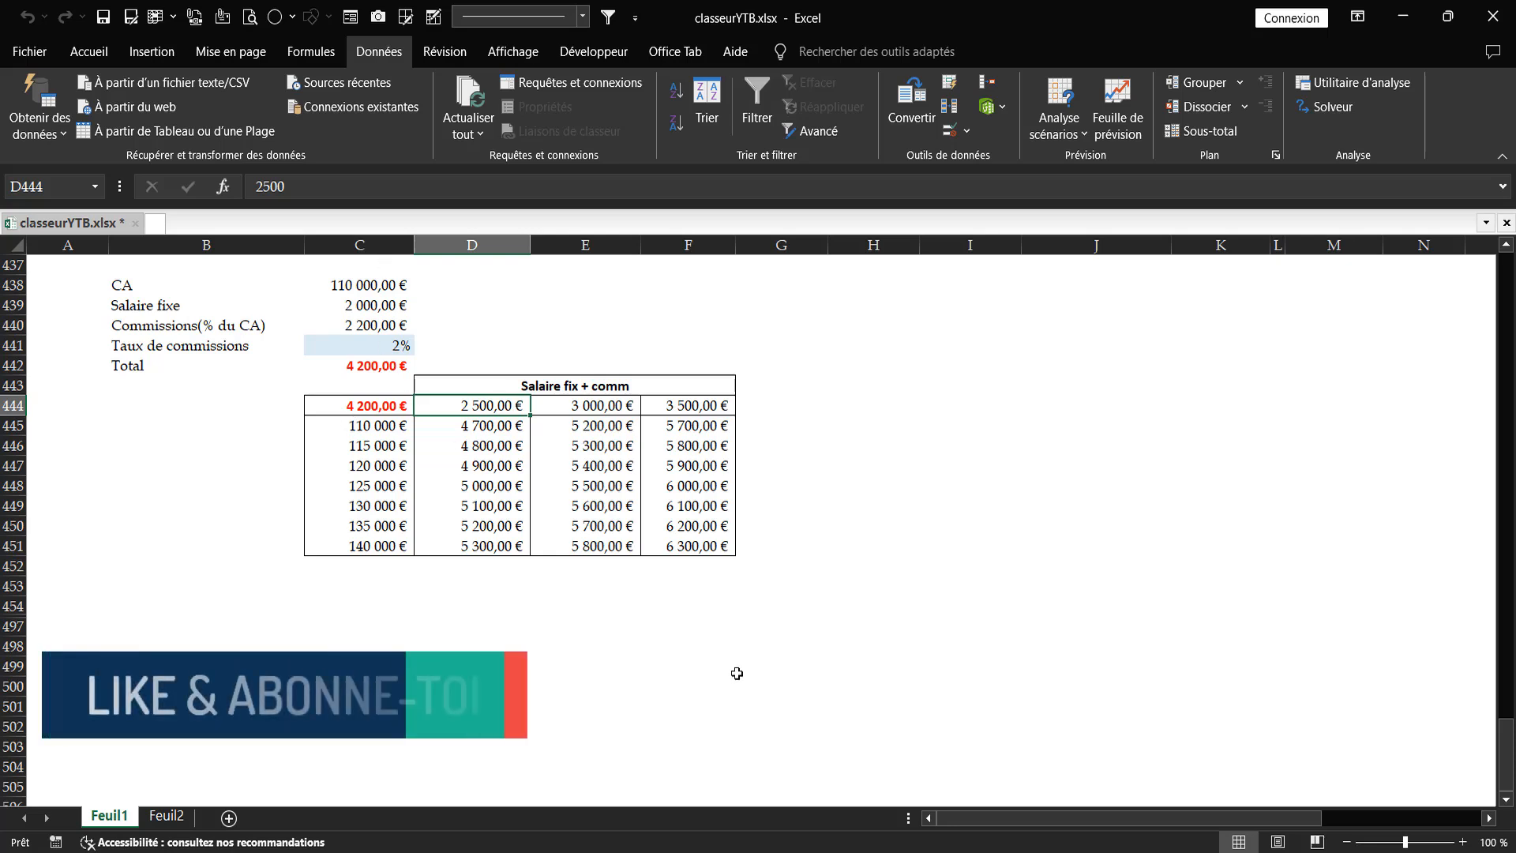
pyautogui.write('2000')
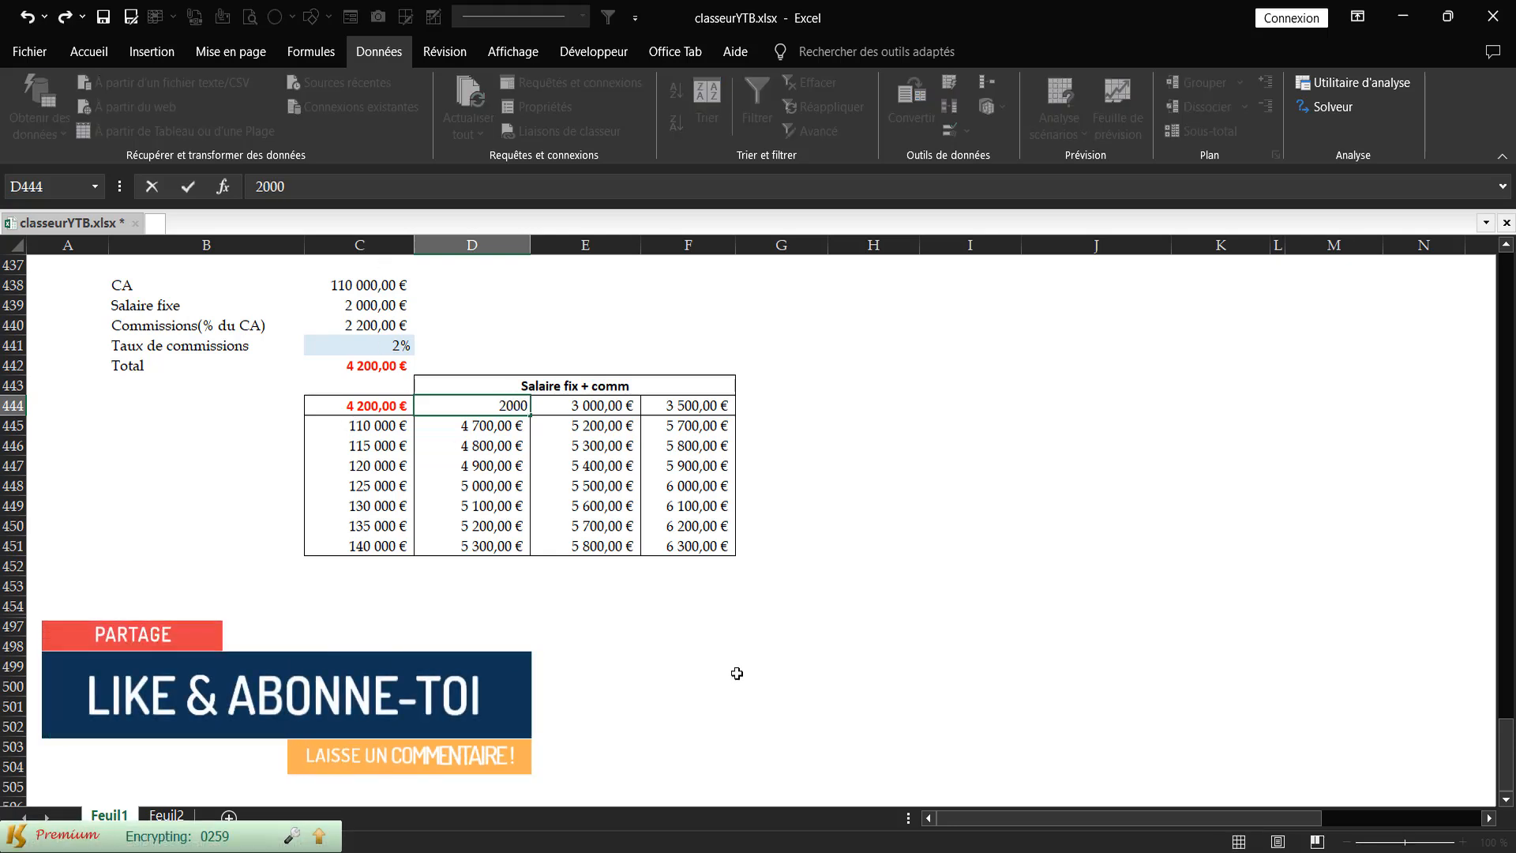
pyautogui.press('Return')
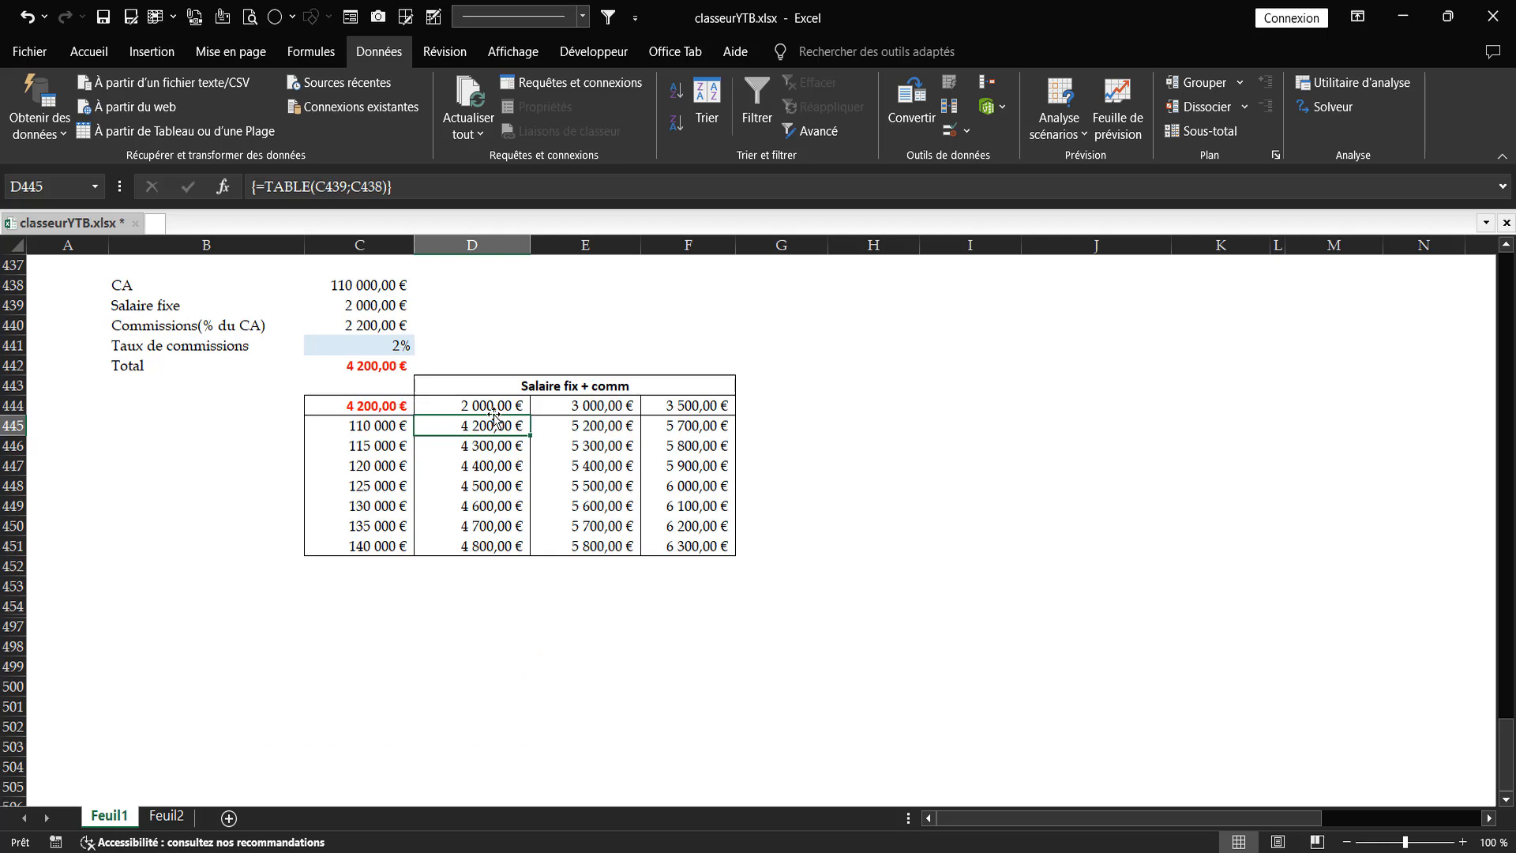
pyautogui.press('Up')
pyautogui.press('Up')
pyautogui.press('Up')
pyautogui.press('Up')
pyautogui.press('Right')
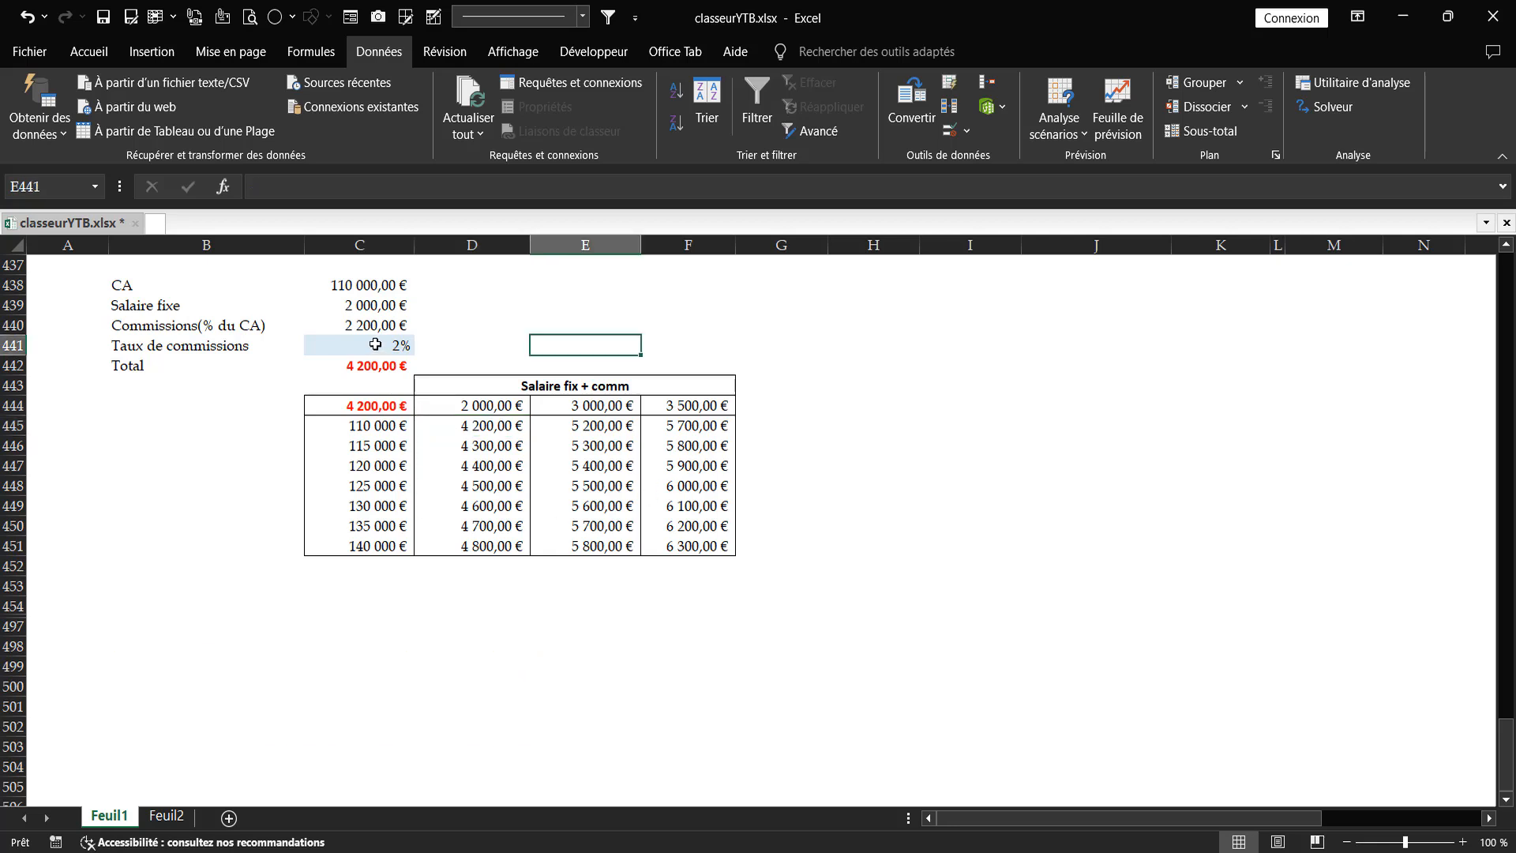